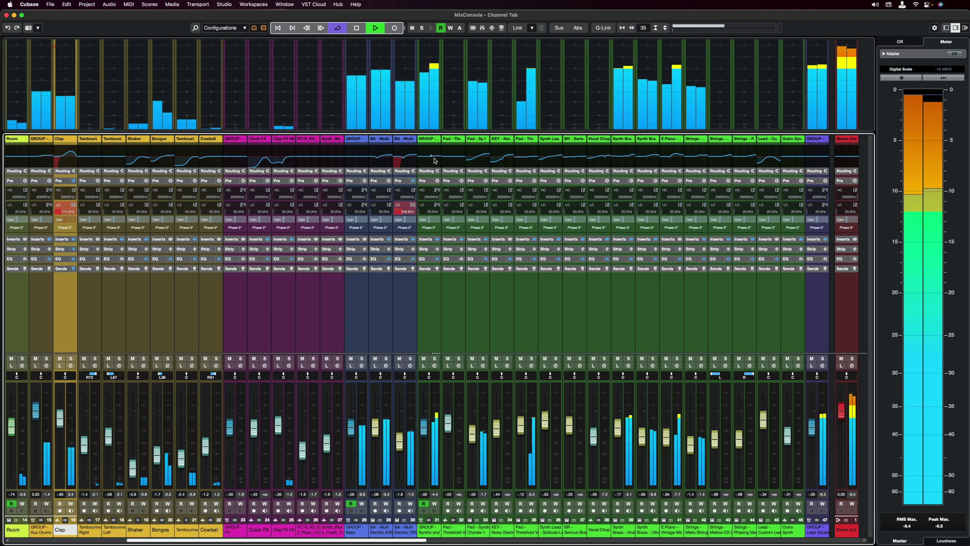
# - Boost the synth group's high EQ band to 2.3 dB at 3145 Hz
pyautogui.click(431, 160)
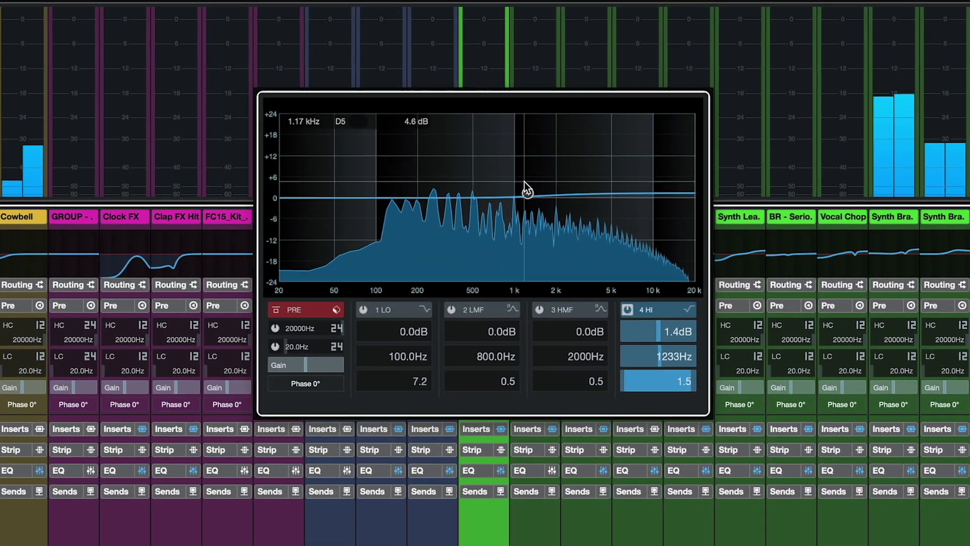
pyautogui.moveTo(449, 127); pyautogui.dragTo(467, 122)
pyautogui.moveTo(566, 181); pyautogui.dragTo(585, 193)
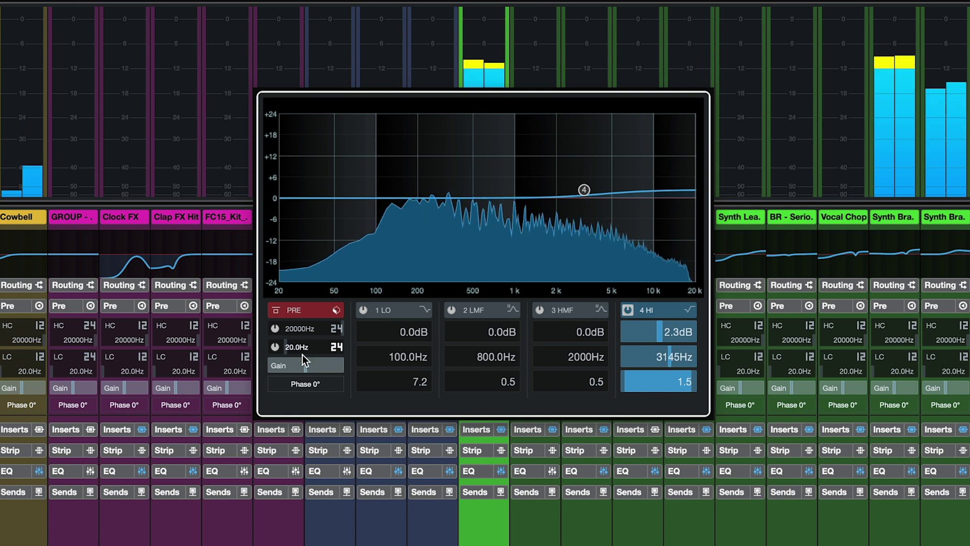
# - Enable the high-cut and low-cut filters and set Low Cut to 143 Hz at 24 dB/Oct
pyautogui.moveTo(304, 366)
pyautogui.scroll(-6, 323, 367)
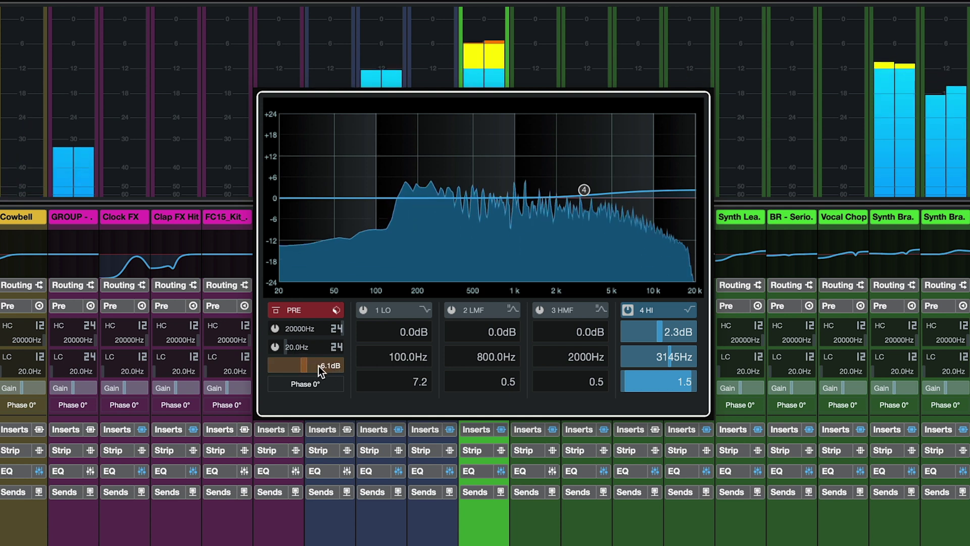
pyautogui.click(275, 328)
pyautogui.click(275, 345)
pyautogui.moveTo(286, 346); pyautogui.dragTo(341, 344)
pyautogui.click(341, 344)
pyautogui.click(318, 387)
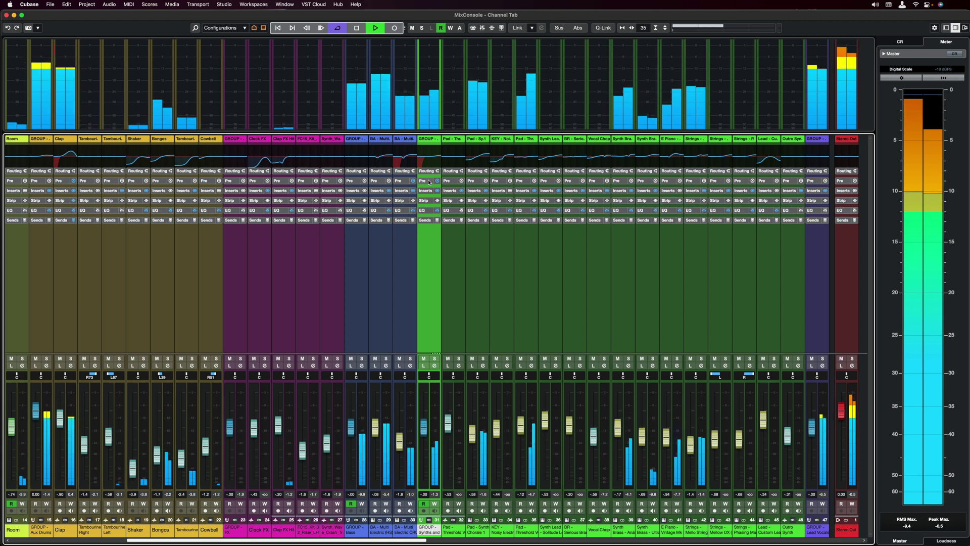
# - Expand the Pre, Inserts and Strip racks on every channel of the MixConsole
pyautogui.click(429, 182)
pyautogui.click(427, 240)
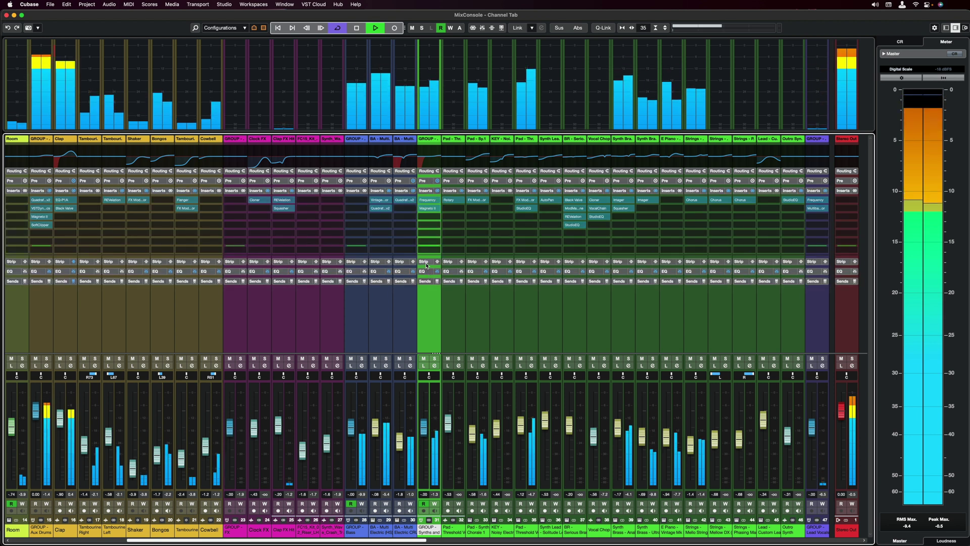
pyautogui.click(426, 263)
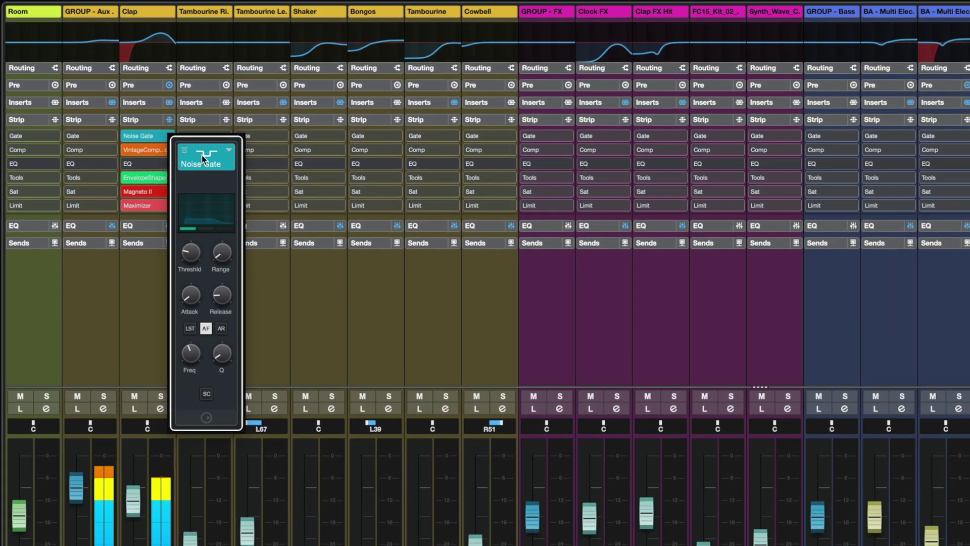
# - Lower the Clap Noise Gate threshold, then inspect the EnvelopeShaper and Magneto II modules
pyautogui.moveTo(189, 235); pyautogui.dragTo(188, 259)
pyautogui.click(287, 275)
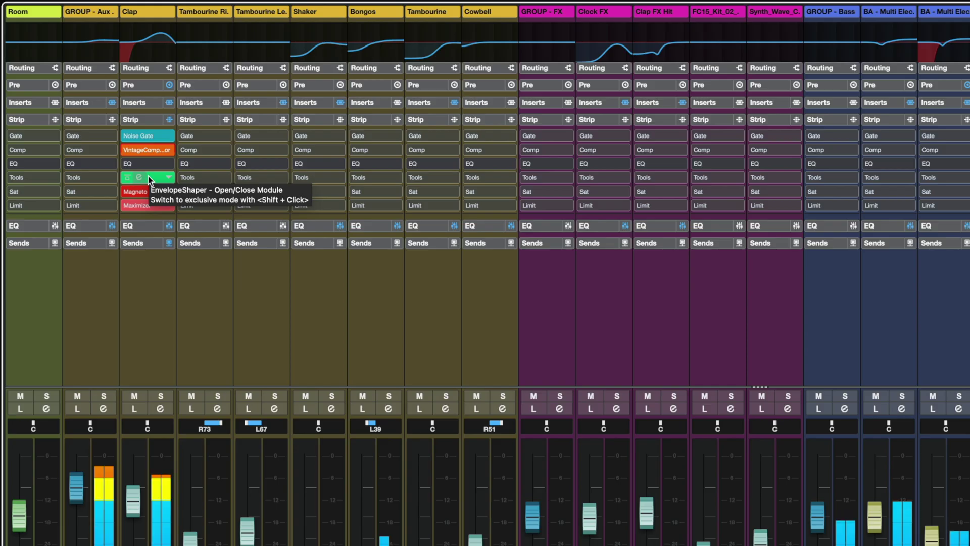
pyautogui.click(147, 176)
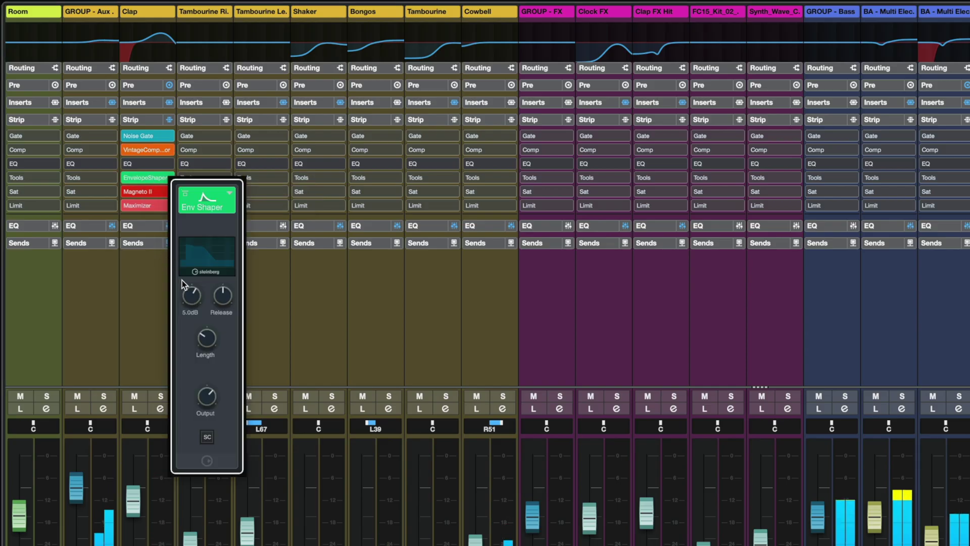
pyautogui.click(141, 190)
pyautogui.click(141, 190)
pyautogui.click(141, 190)
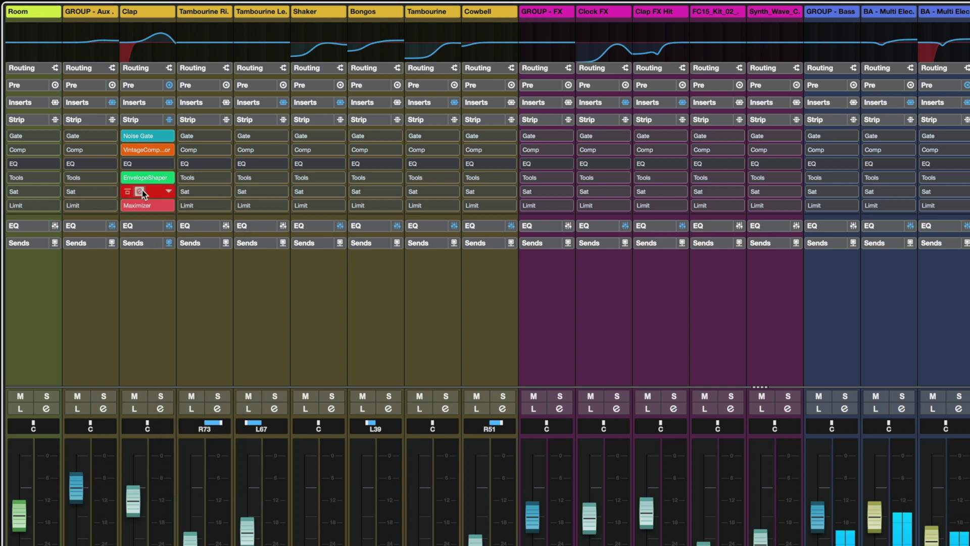
# - Swap the Clap channel's compressor module to Tube Compressor and show its controls
pyautogui.click(168, 150)
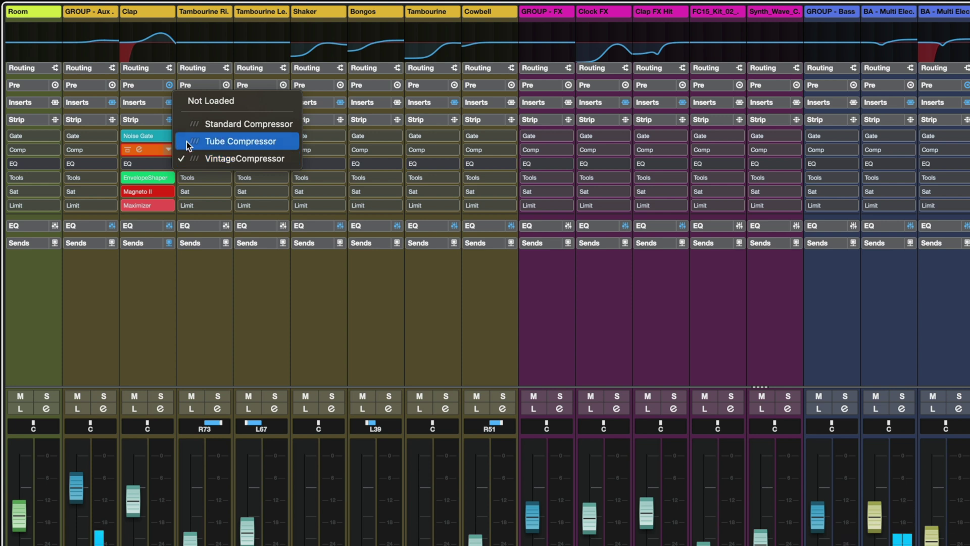
pyautogui.click(186, 141)
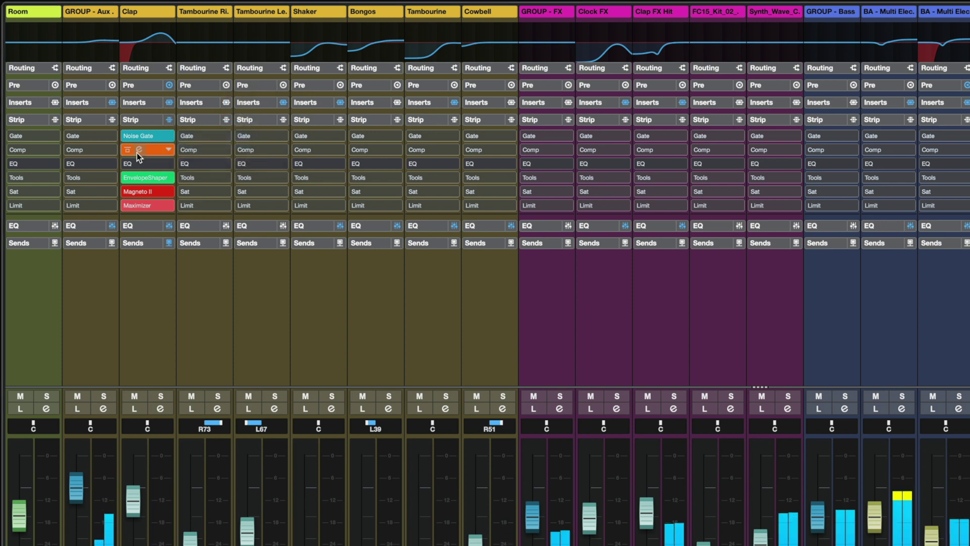
pyautogui.click(139, 150)
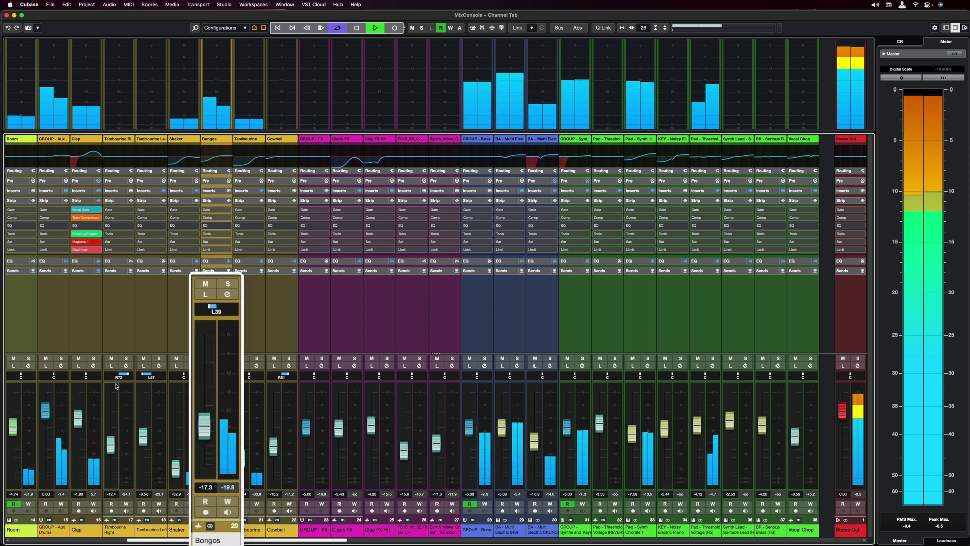
# - Re-expand the Pre rack and the strip modules on every channel
pyautogui.click(281, 182)
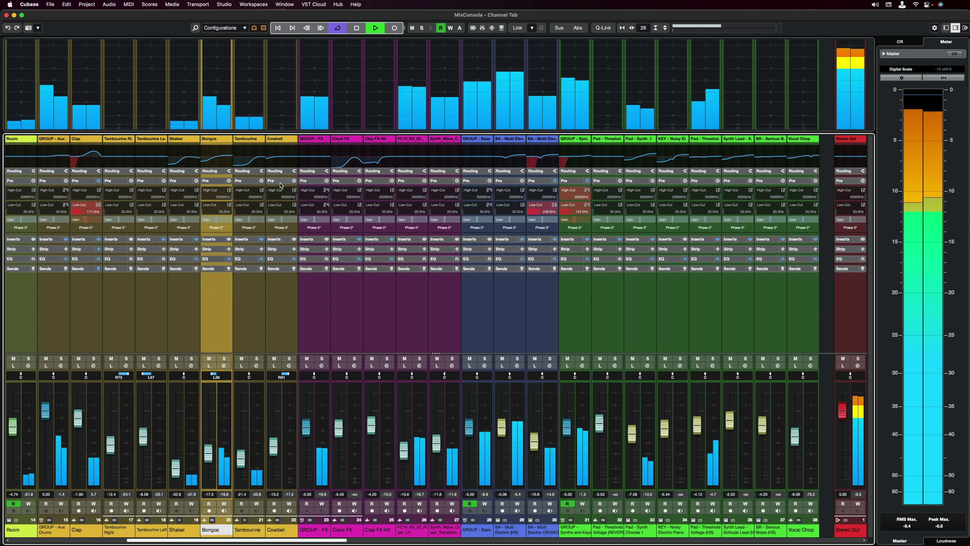
pyautogui.click(278, 249)
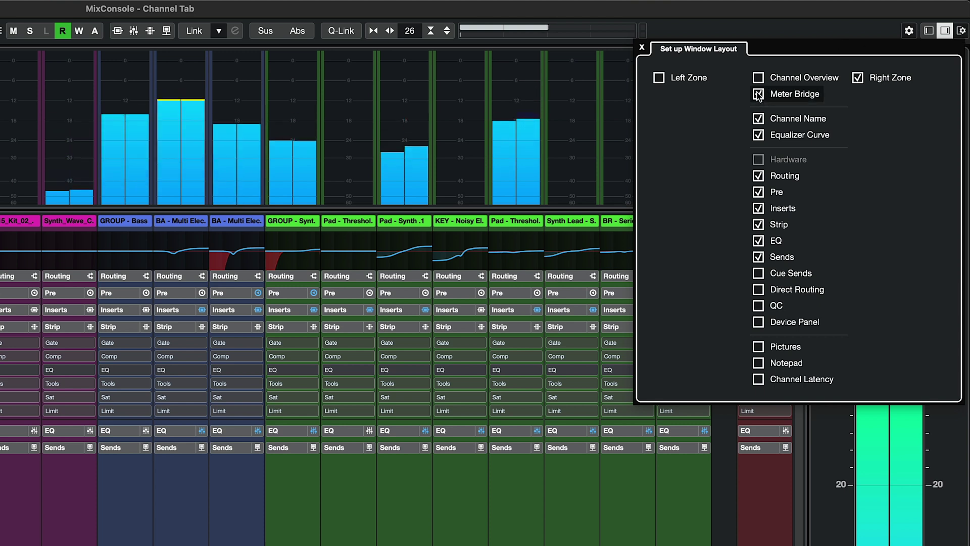
# - Toggle the Equalizer Curve and Cue Sends rows off and back, leaving the layout unchanged
pyautogui.click(757, 136)
pyautogui.click(758, 137)
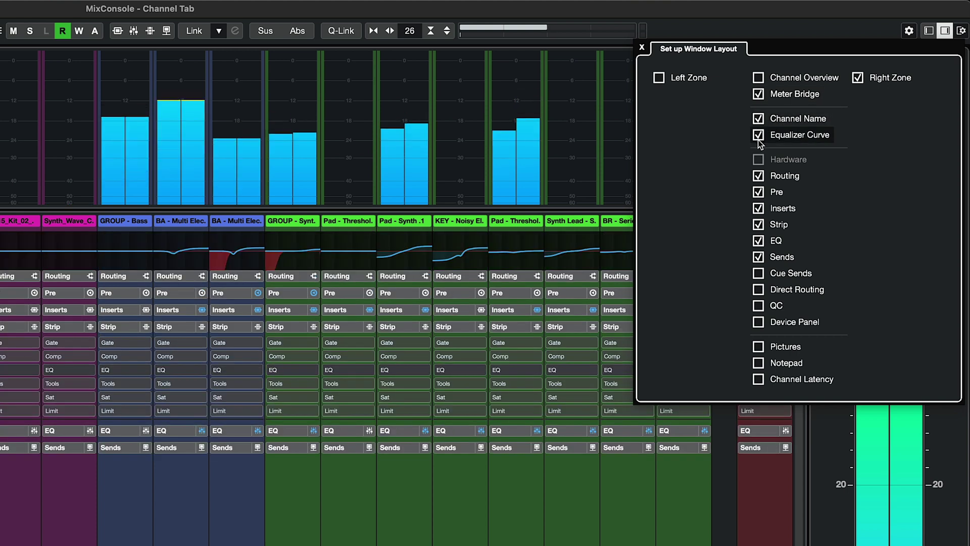
pyautogui.click(758, 274)
pyautogui.click(758, 273)
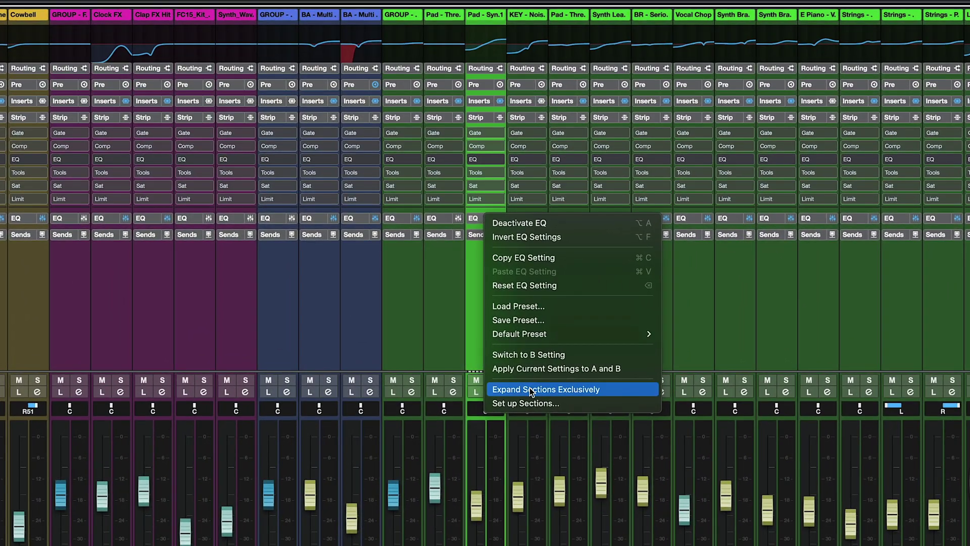
# - In the section setup list, toggle Routing and Pre, and move EQ between Inserts and Strip
pyautogui.click(505, 407)
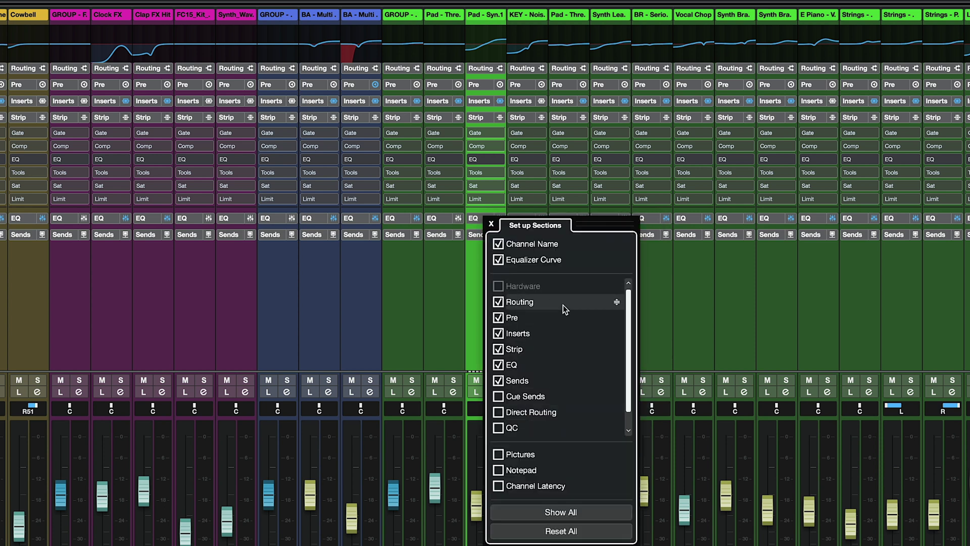
pyautogui.click(499, 303)
pyautogui.click(498, 303)
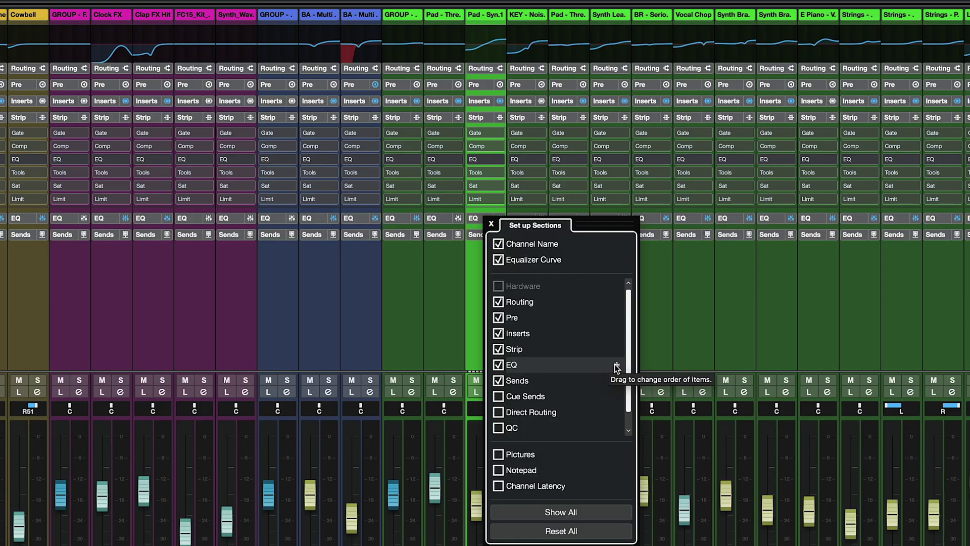
pyautogui.moveTo(616, 366); pyautogui.dragTo(613, 344)
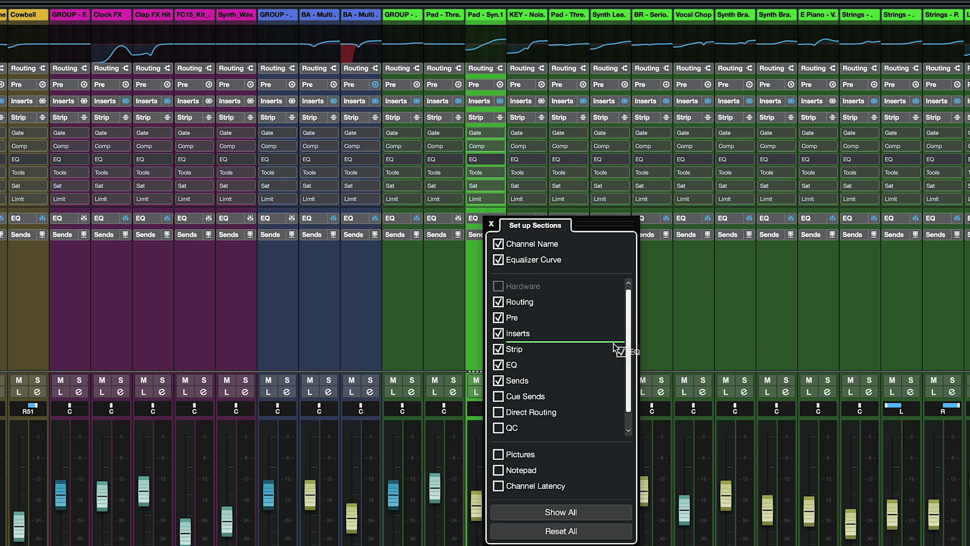
pyautogui.moveTo(614, 343); pyautogui.dragTo(613, 344)
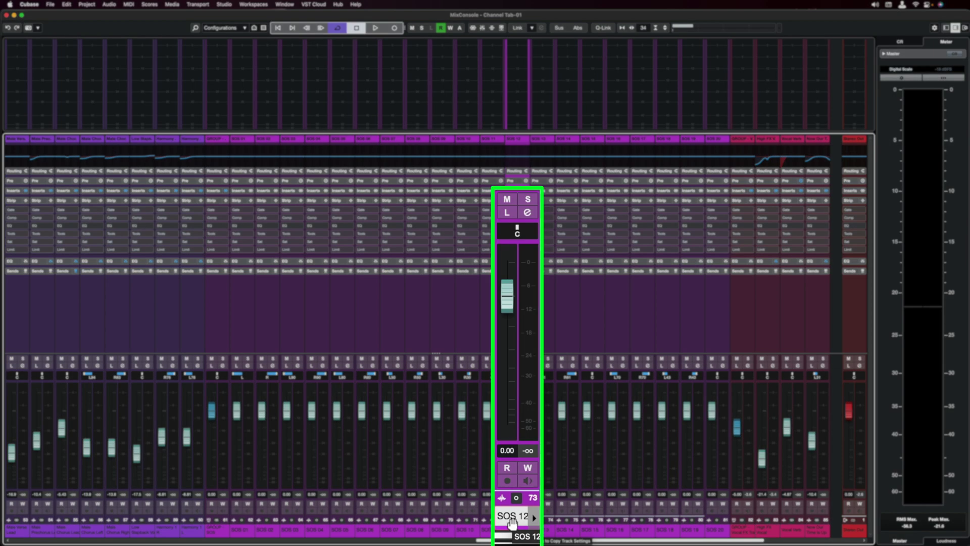
# - Drag the SOS 12 channel name to copy its track settings
pyautogui.moveTo(511, 523); pyautogui.dragTo(516, 497)
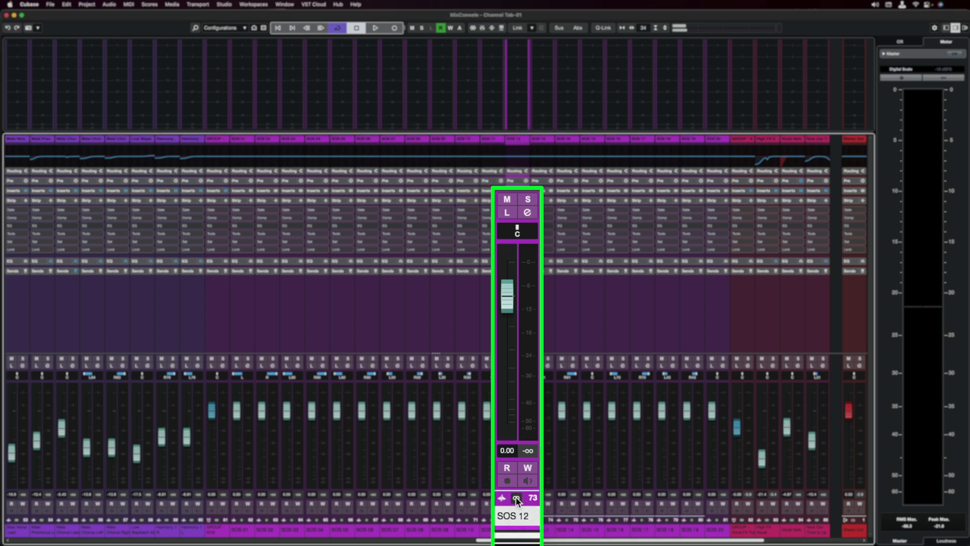